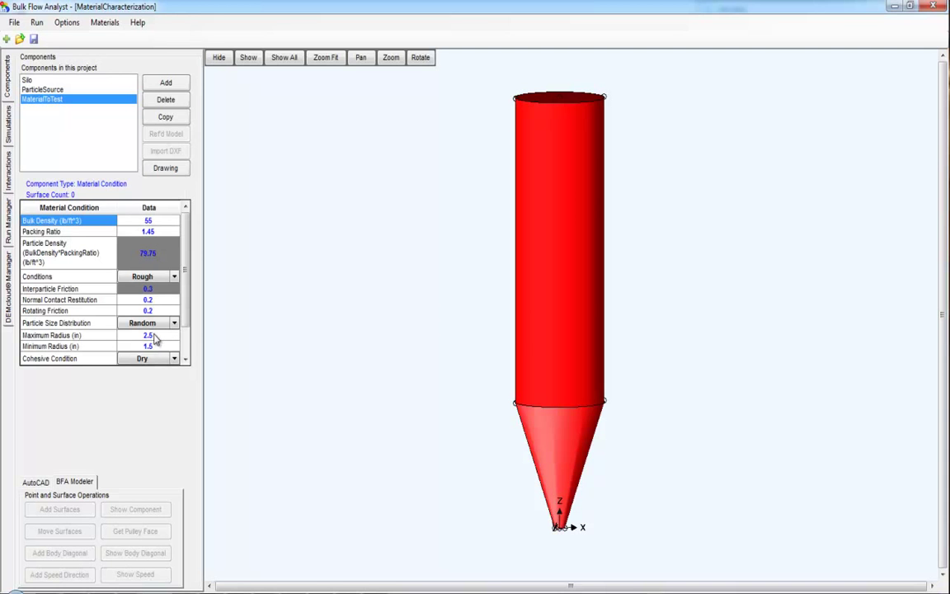
# Scroll the MaterialToTest Material Condition grid to review its density, packing ratio, radii and cohesion settings
pyautogui.scroll(-2, 188, 319)
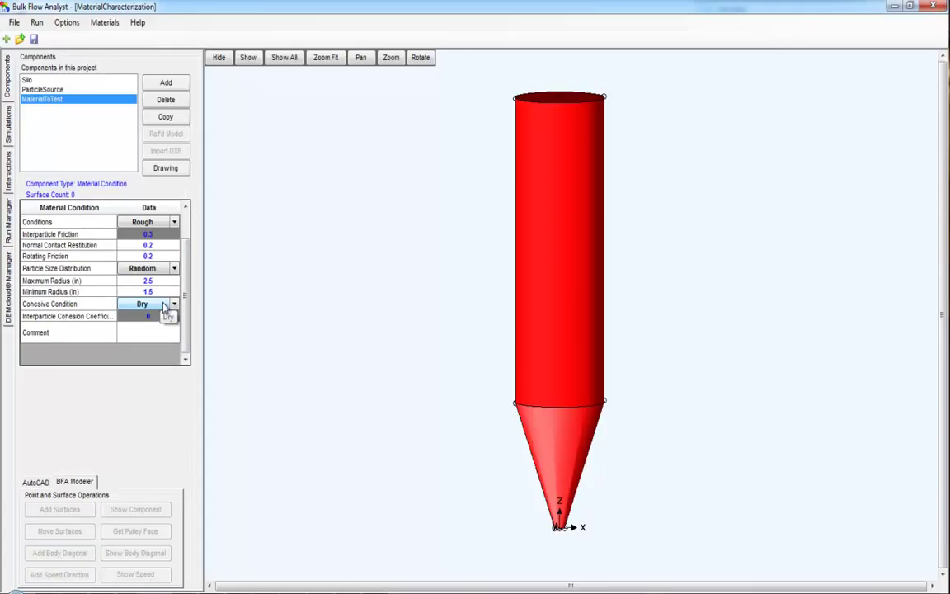
# Create a new Material Characterization simulation named MCSim
pyautogui.click(11, 120)
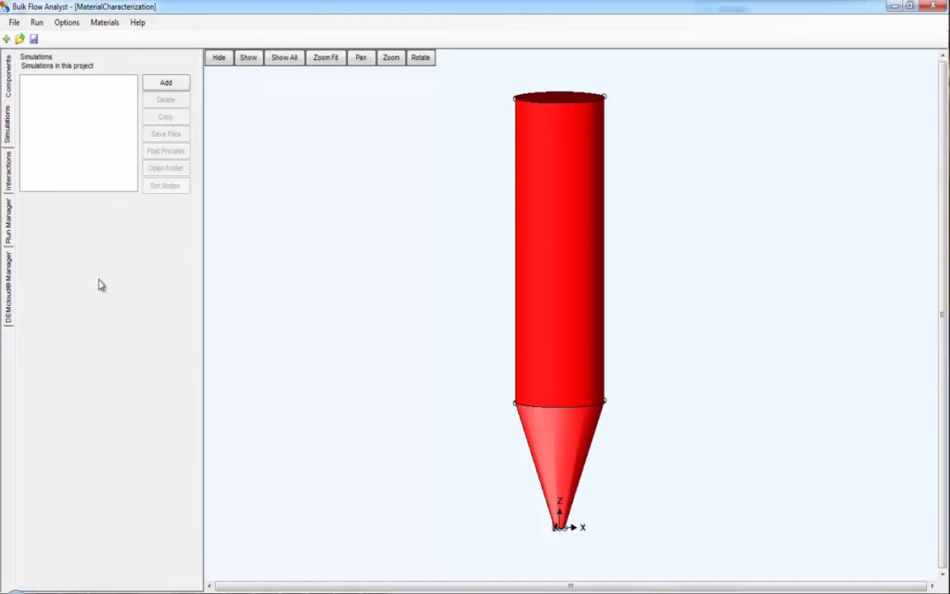
pyautogui.click(166, 83)
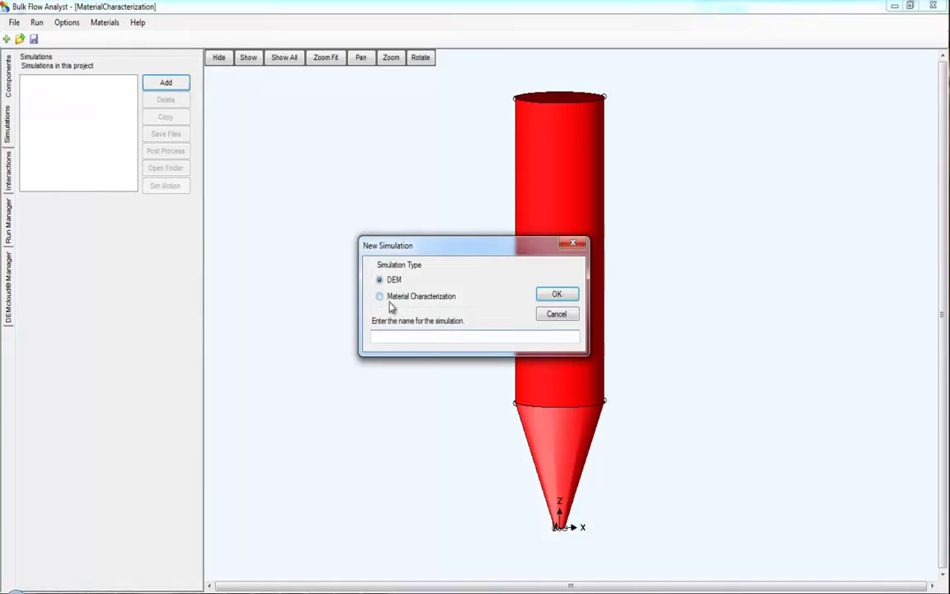
pyautogui.click(390, 298)
pyautogui.click(414, 339)
pyautogui.write('MCSim')
pyautogui.click(554, 295)
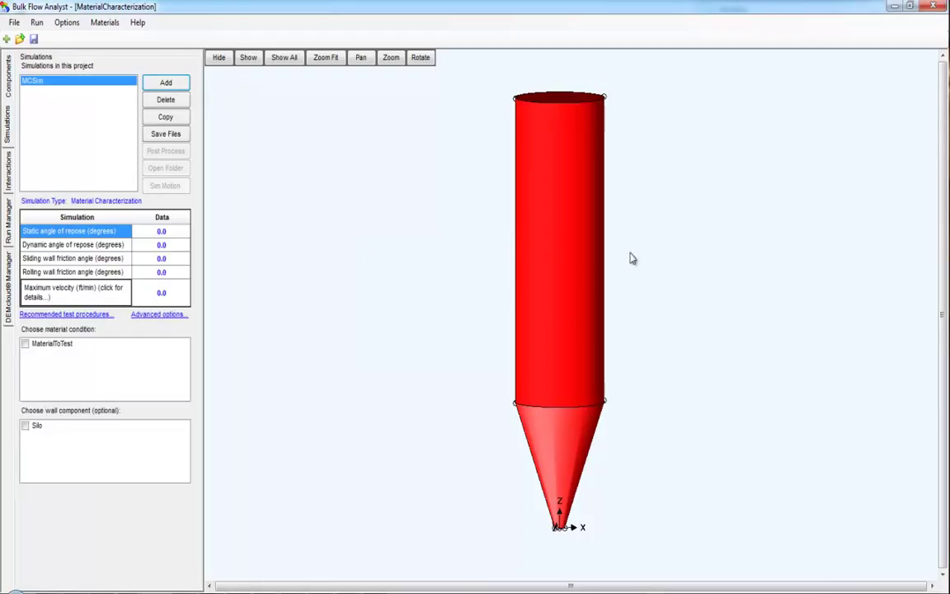
# Enter repose angles 35 and 41, wall friction angles 22 and 16, and maximum velocity 1200 ft/min
pyautogui.click(164, 231)
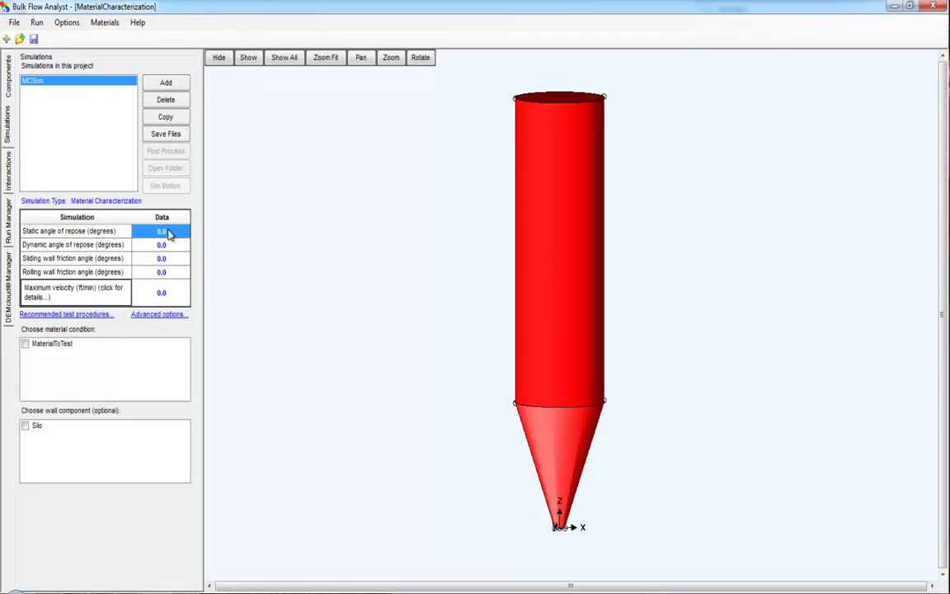
pyautogui.write('35')
pyautogui.click(169, 245)
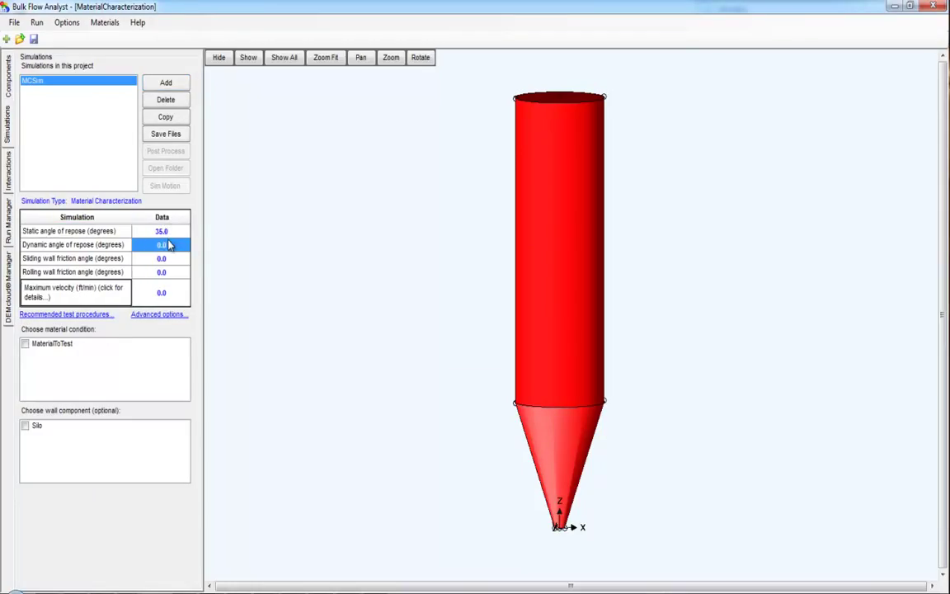
pyautogui.write('41')
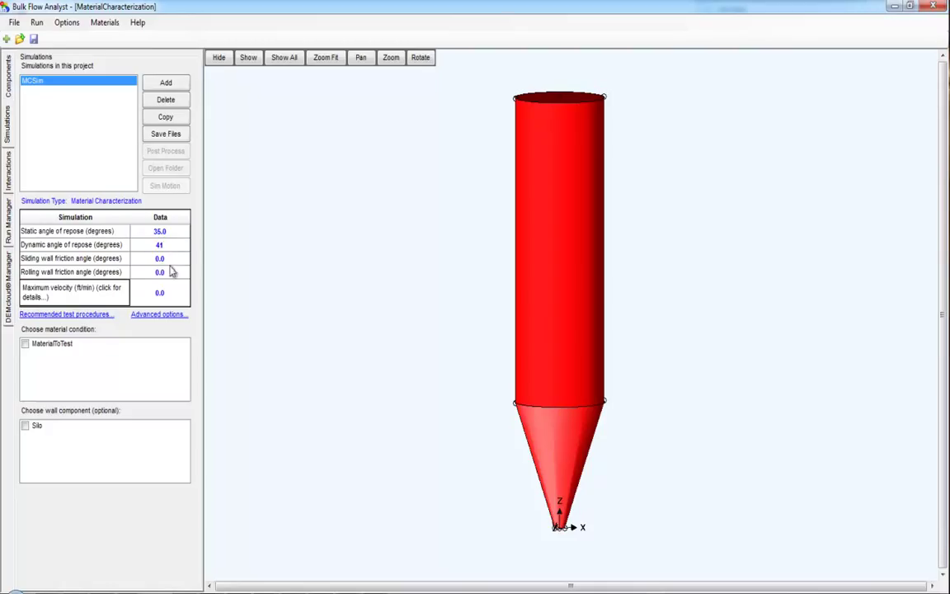
pyautogui.click(167, 261)
pyautogui.write('22')
pyautogui.click(162, 273)
pyautogui.write('16')
pyautogui.click(161, 295)
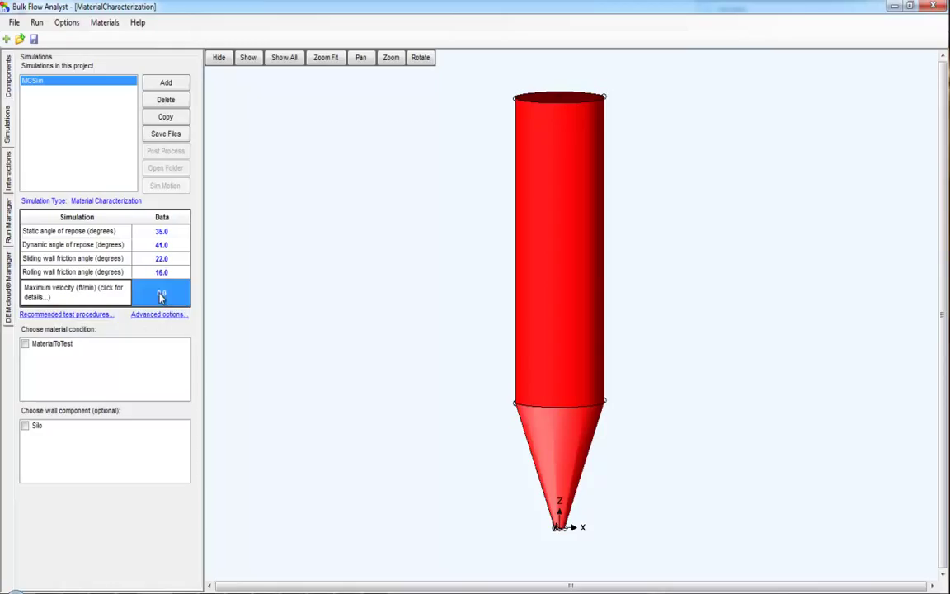
pyautogui.write('1200')
pyautogui.click(153, 335)
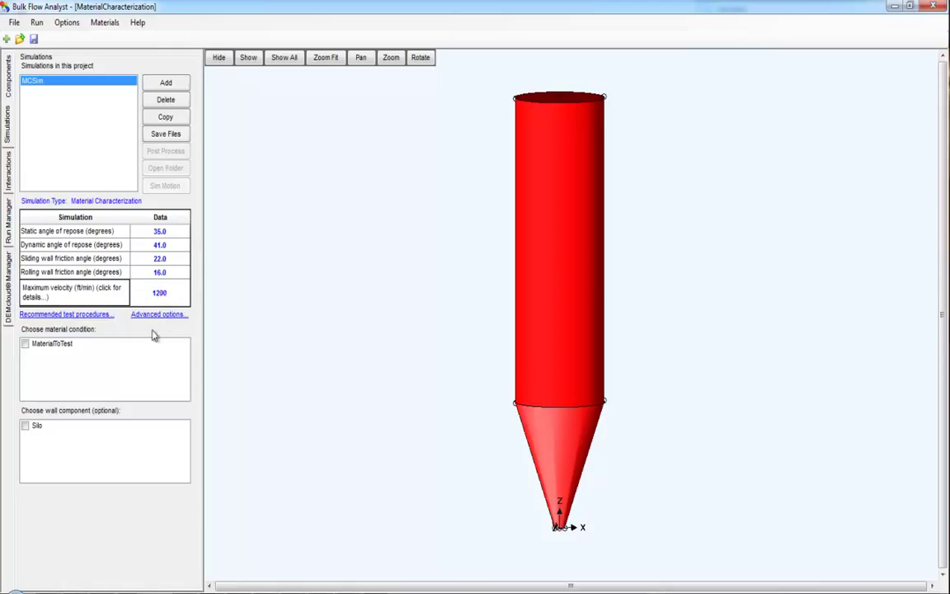
# Assign MaterialToTest and the Silo wall to MCSim, save it to the default location, and show the Run Manager
pyautogui.click(25, 344)
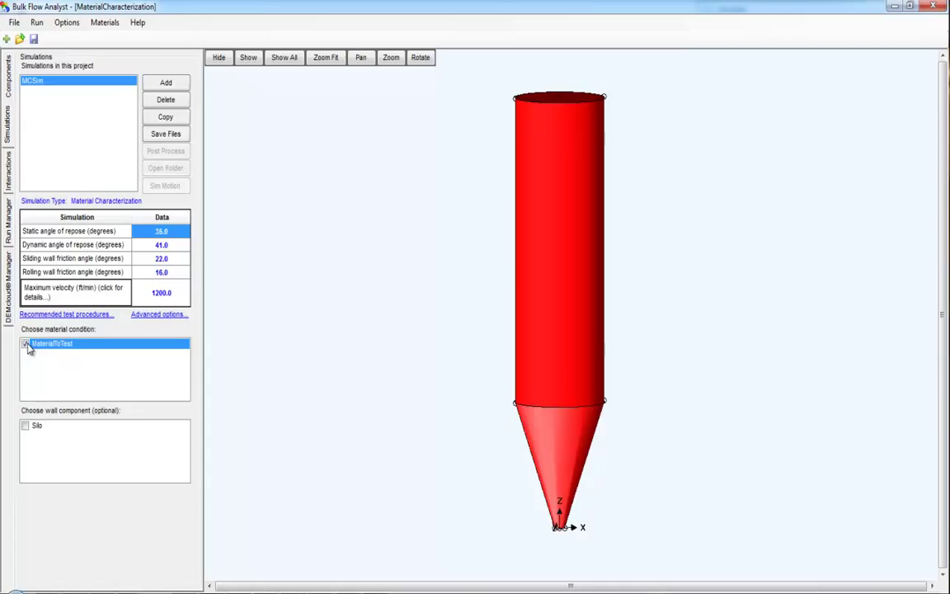
pyautogui.click(25, 425)
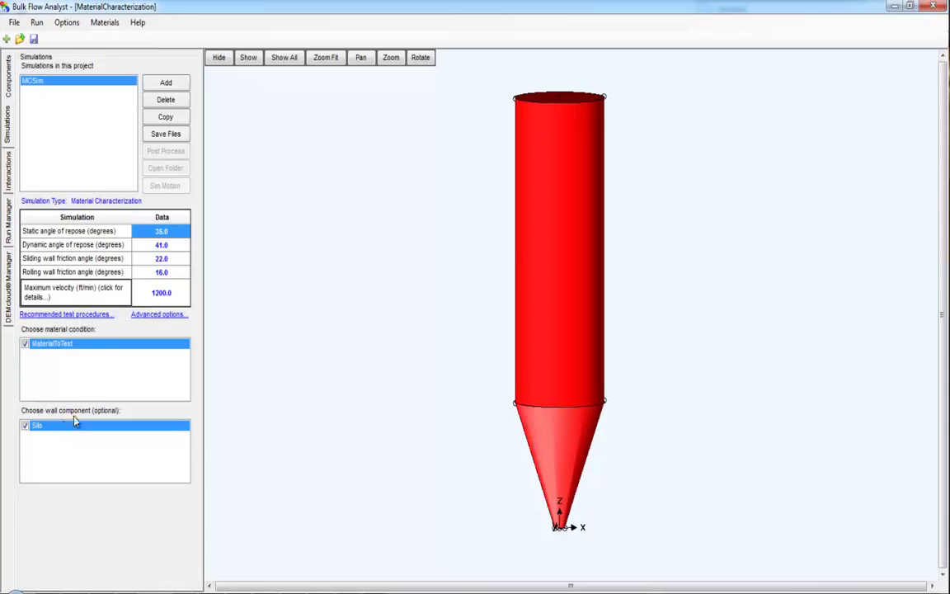
pyautogui.click(156, 135)
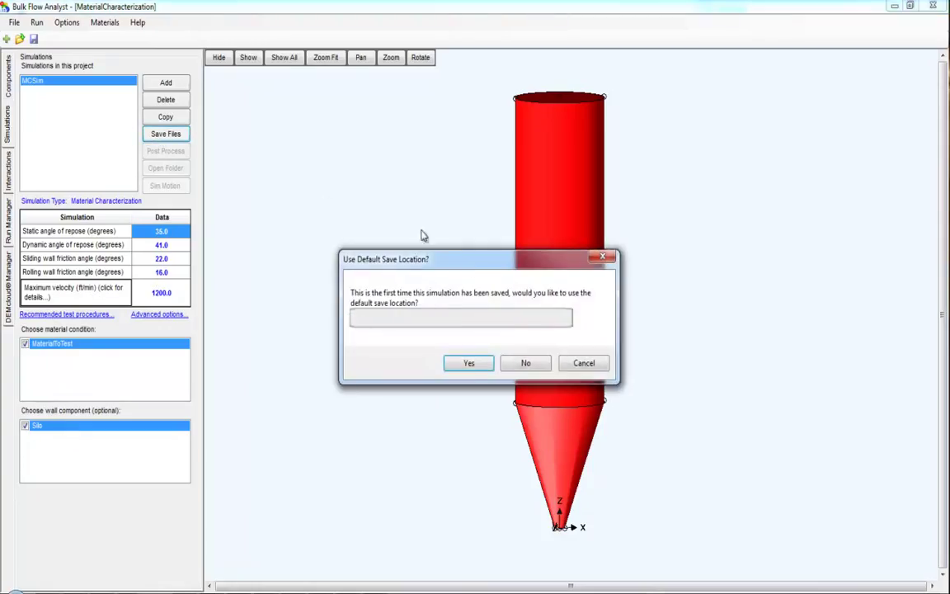
pyautogui.click(468, 367)
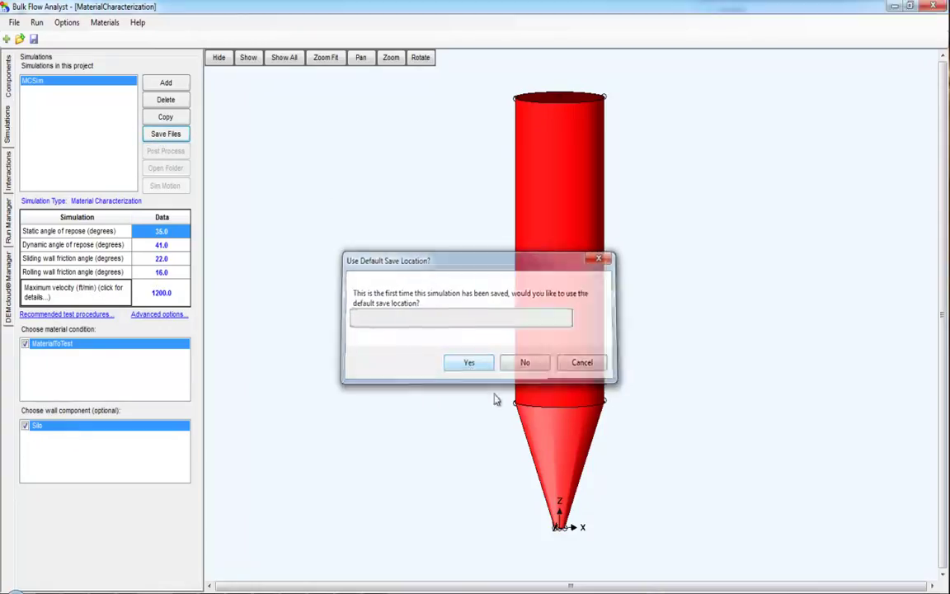
pyautogui.click(9, 206)
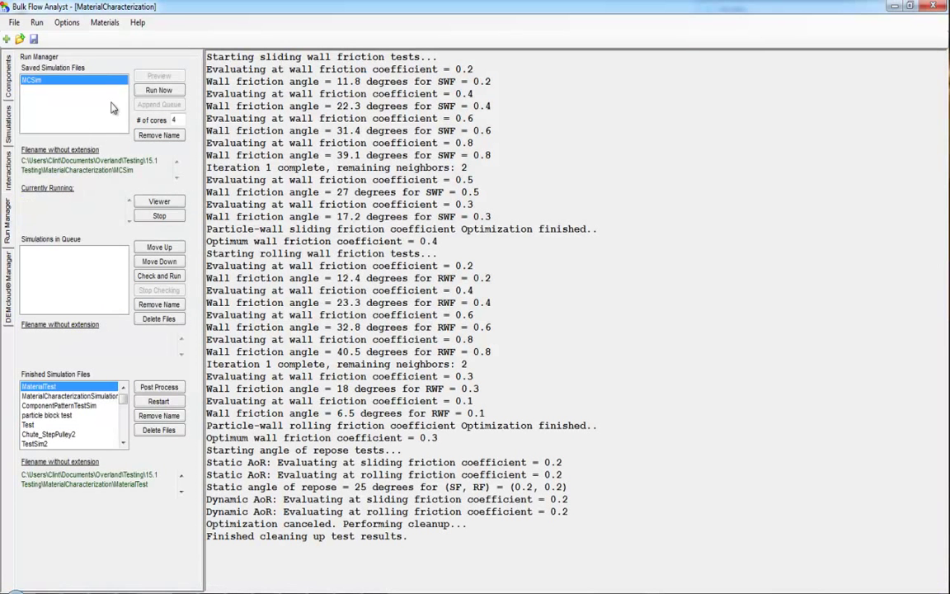
# Accept the disclaimer terms, launch the MCSim run, and return to the MCSim simulation settings
pyautogui.click(156, 90)
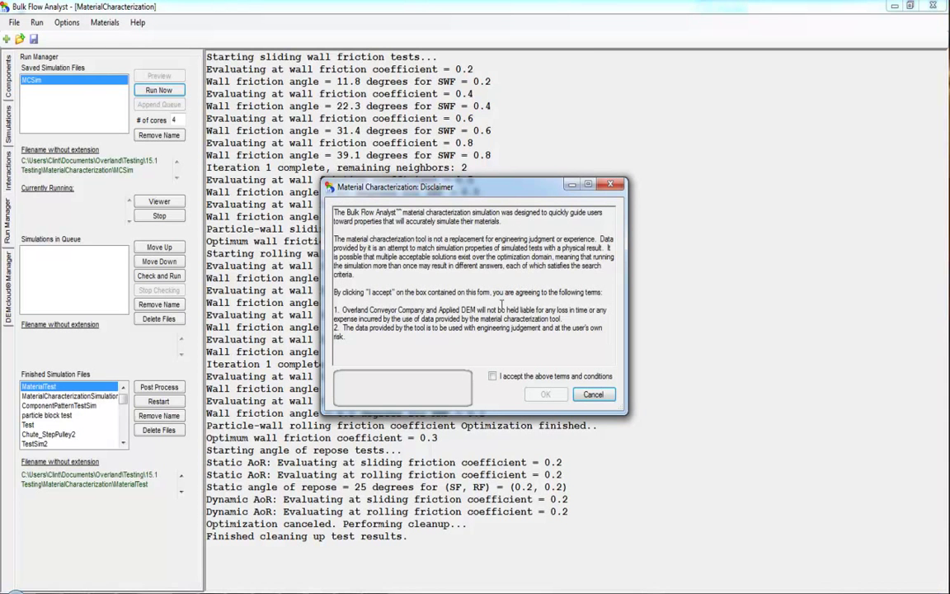
pyautogui.click(492, 376)
pyautogui.click(546, 395)
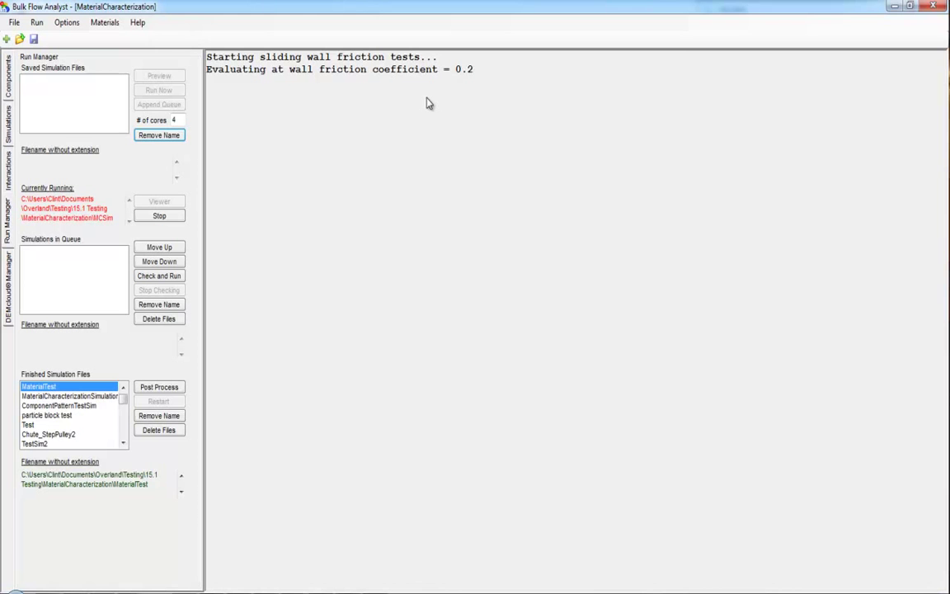
pyautogui.click(9, 125)
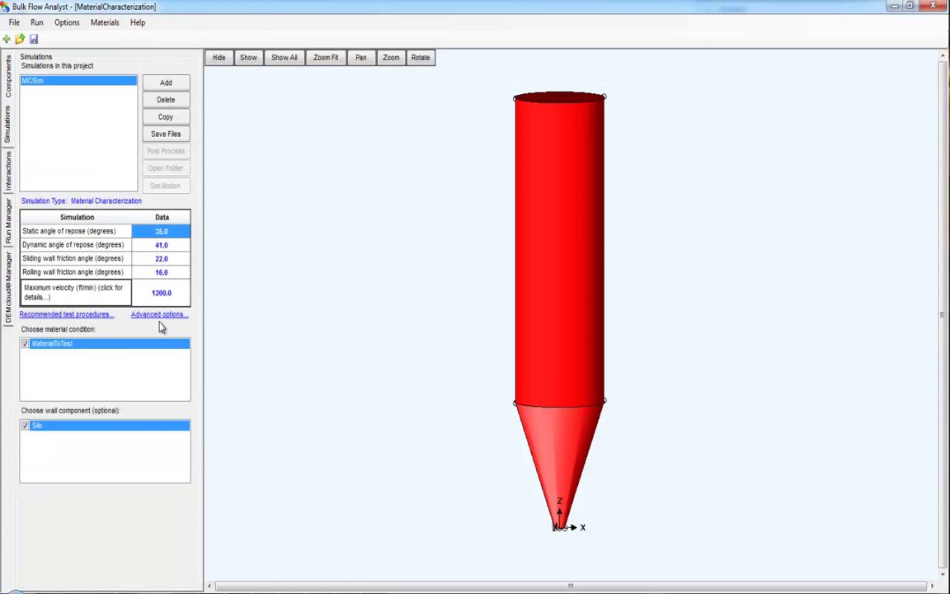
# Open the recommended test procedures PDF and scroll through its density, chute wall friction and repose sections
pyautogui.click(81, 316)
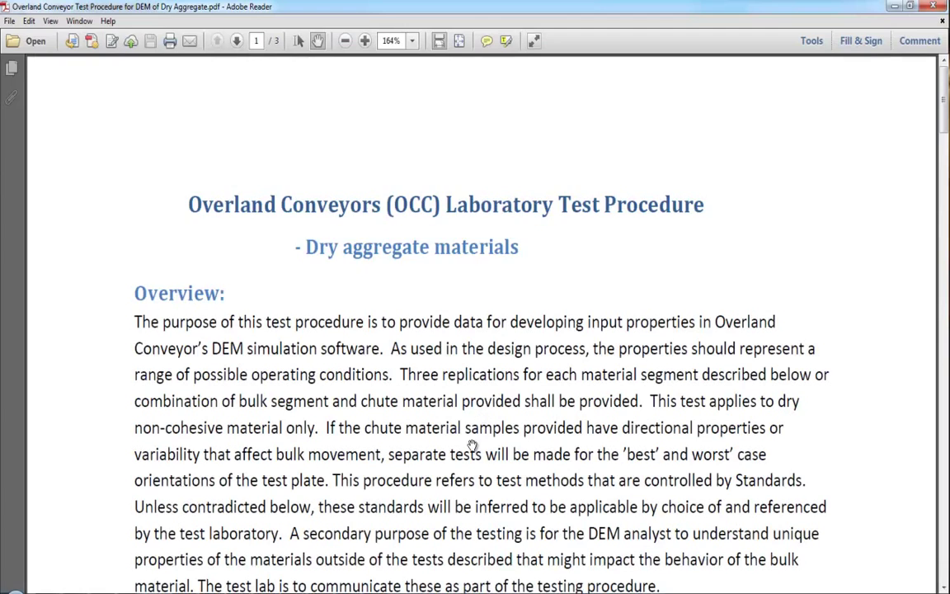
pyautogui.scroll(-5, 472, 445)
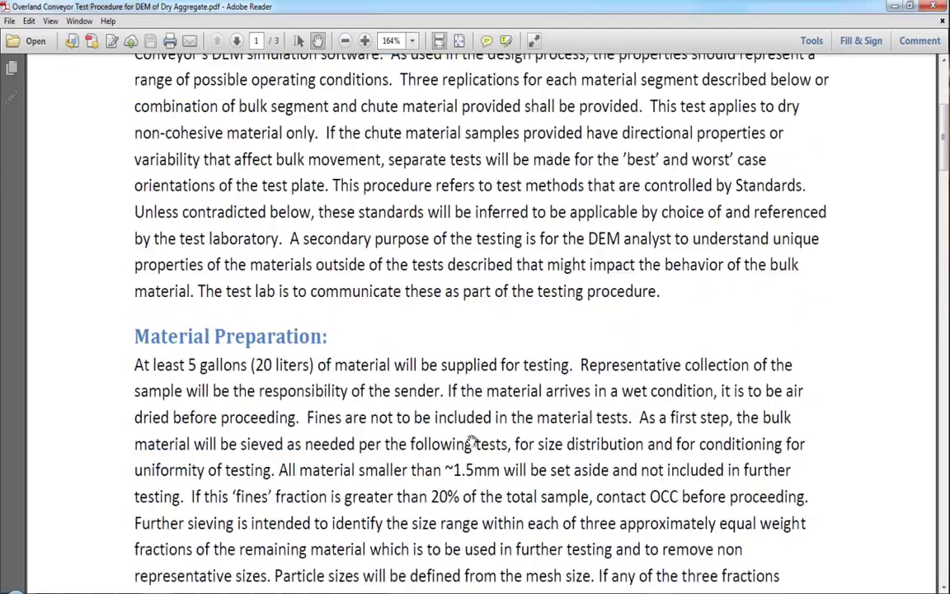
pyautogui.scroll(-2, 472, 443)
pyautogui.scroll(2, 471, 443)
pyautogui.scroll(-7, 386, 419)
pyautogui.scroll(-7, 384, 418)
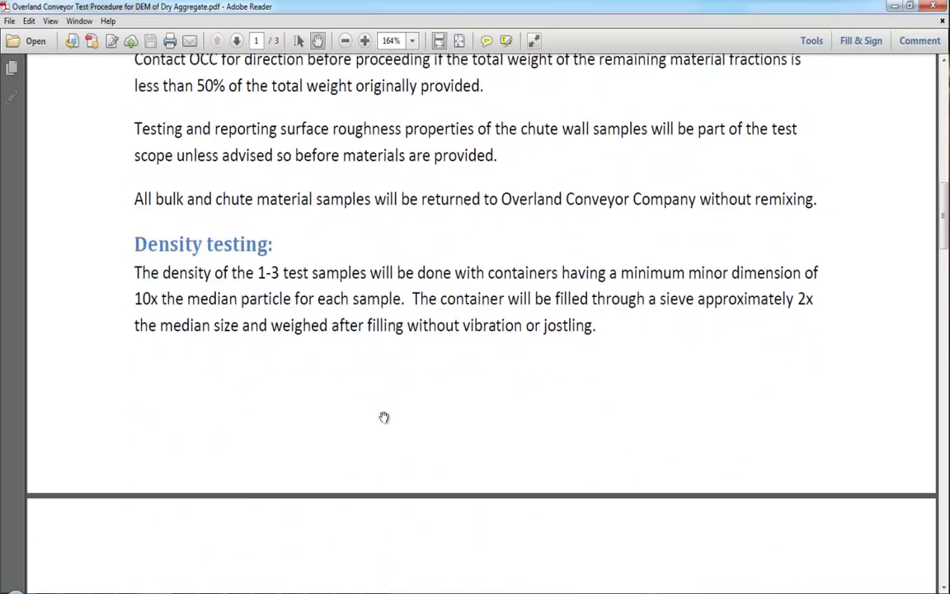
pyautogui.scroll(-9, 384, 419)
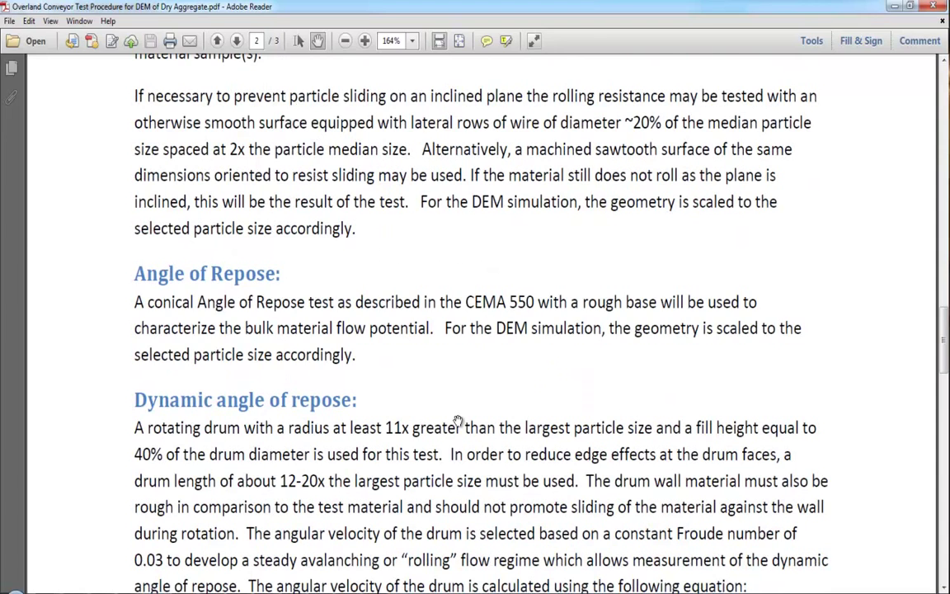
pyautogui.scroll(15, 461, 404)
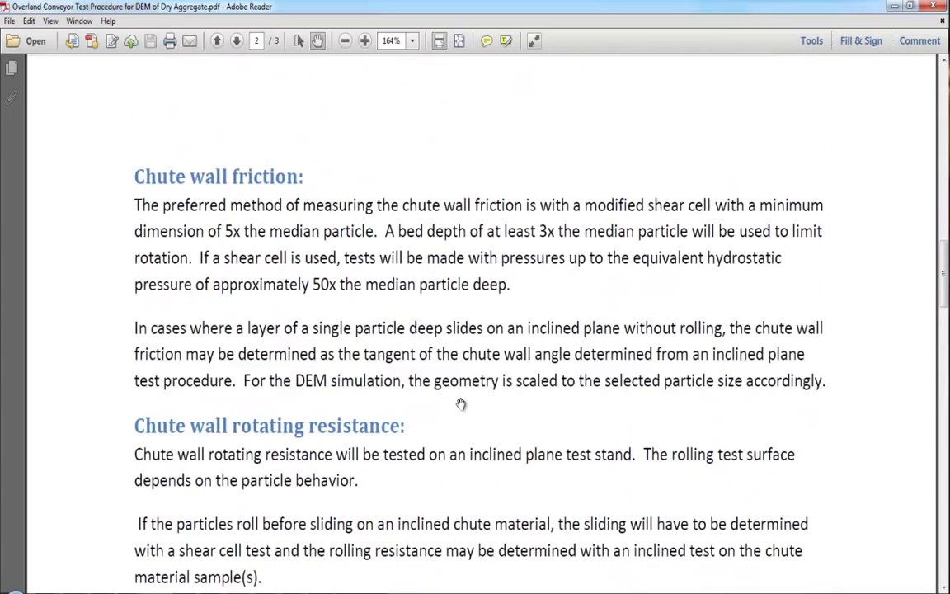
pyautogui.scroll(2, 461, 403)
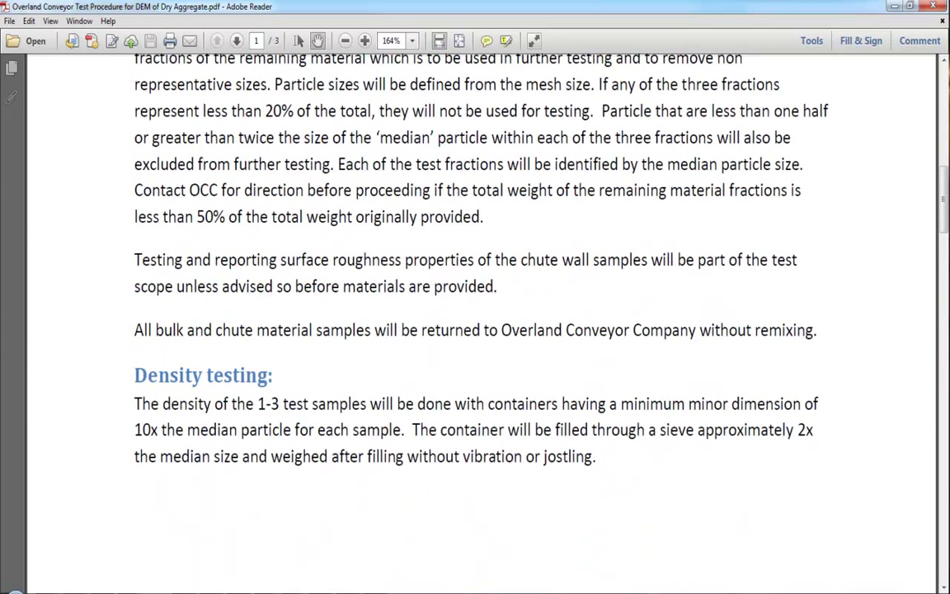
# In MCSim's advanced options, add the Packing ratio test and keep the default friction search ranges
pyautogui.click(894, 6)
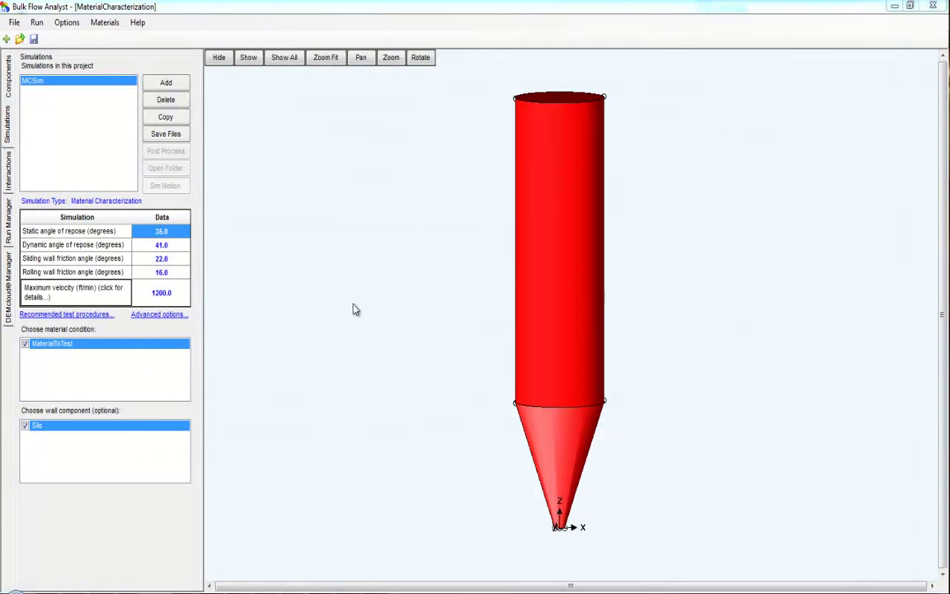
pyautogui.click(166, 316)
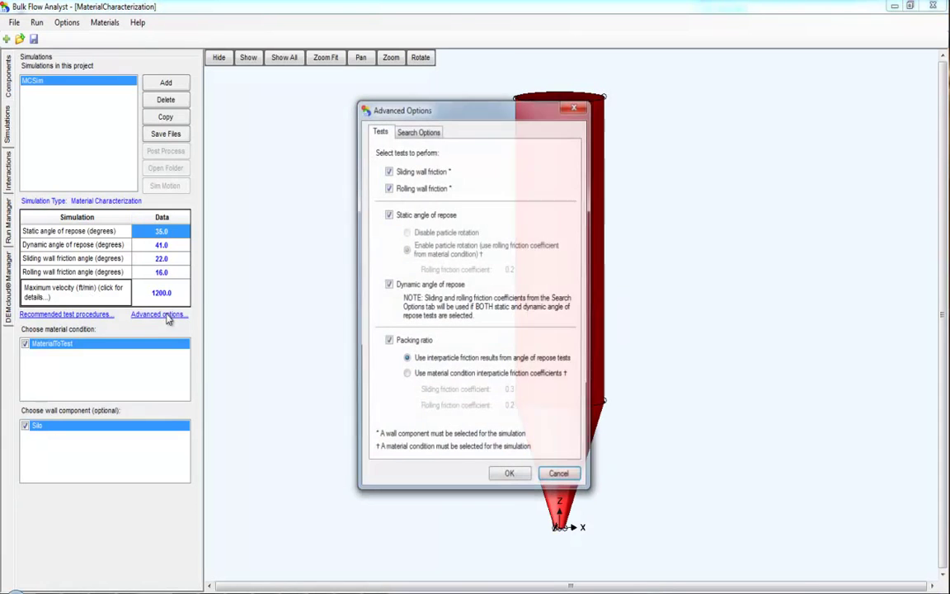
pyautogui.click(387, 340)
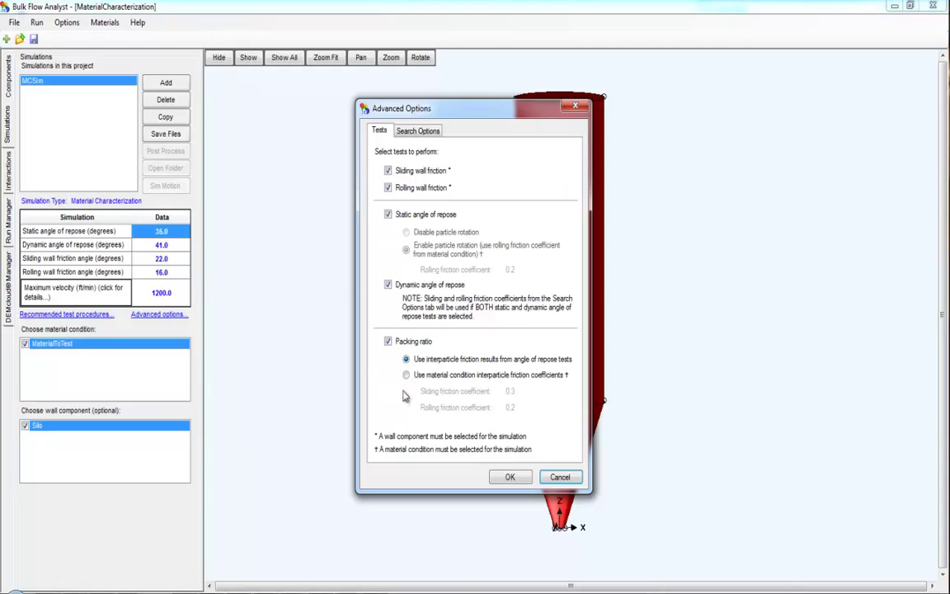
pyautogui.click(417, 132)
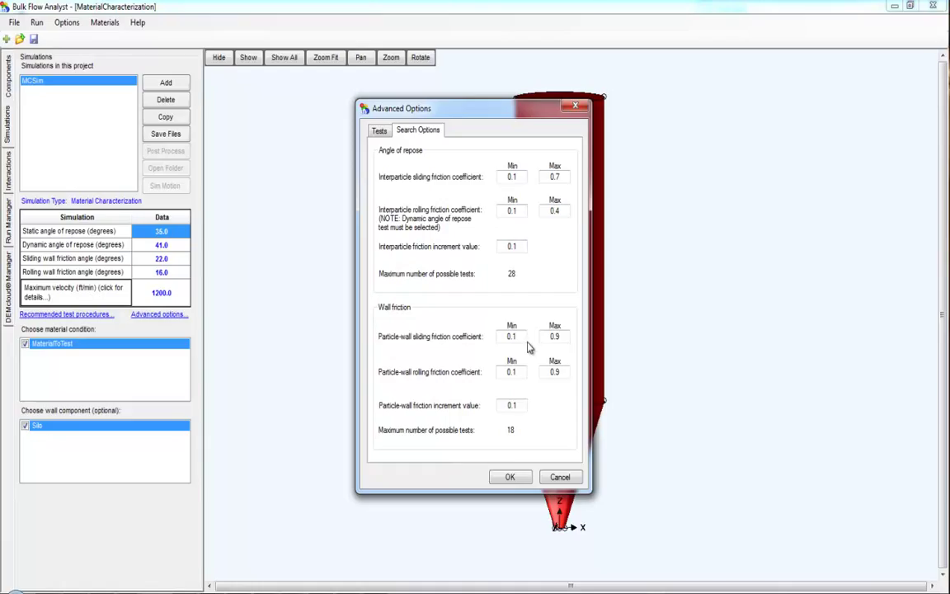
pyautogui.click(510, 478)
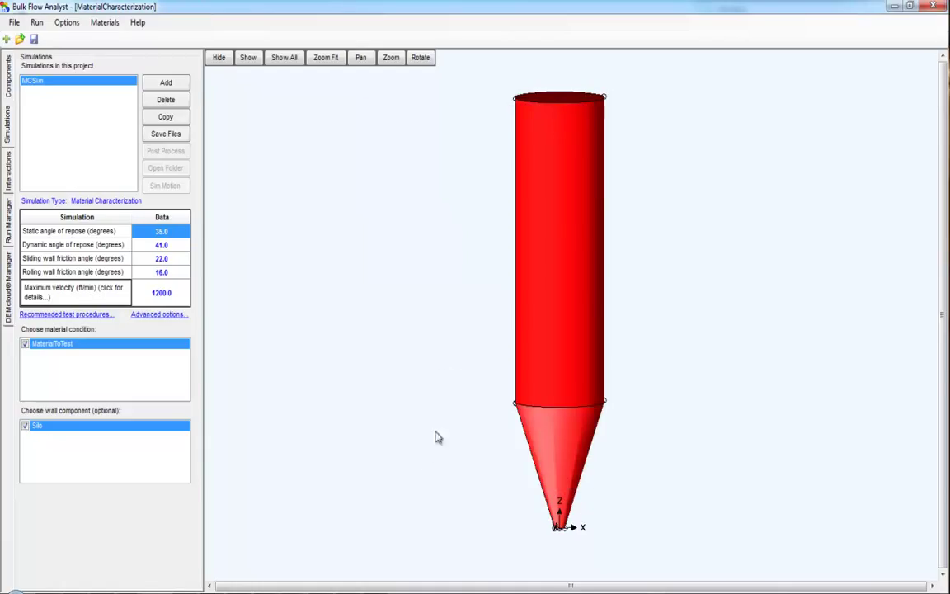
# Post-process the finished MaterialCharacterizationSimulation from the Run Manager to generate its PDF report
pyautogui.click(10, 223)
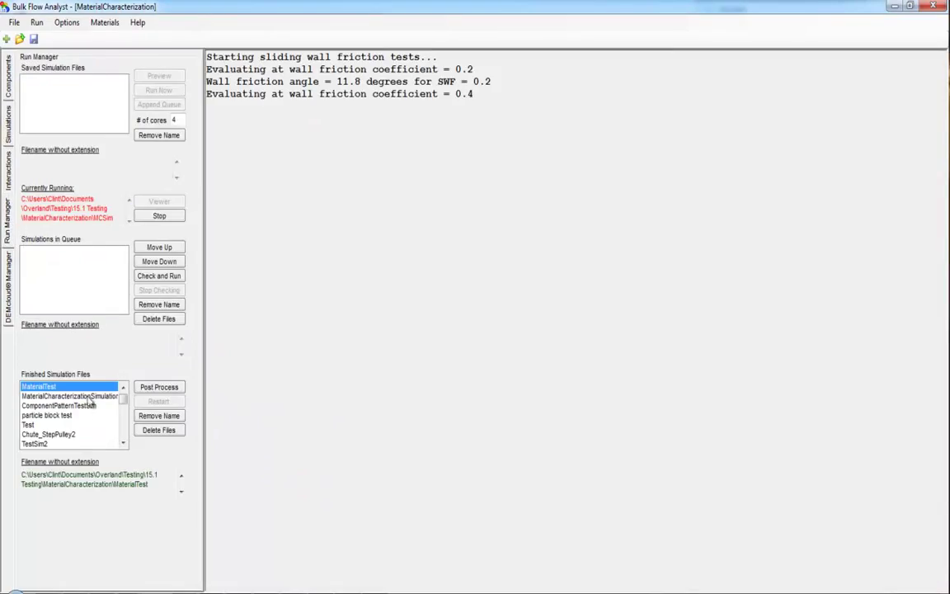
pyautogui.click(78, 396)
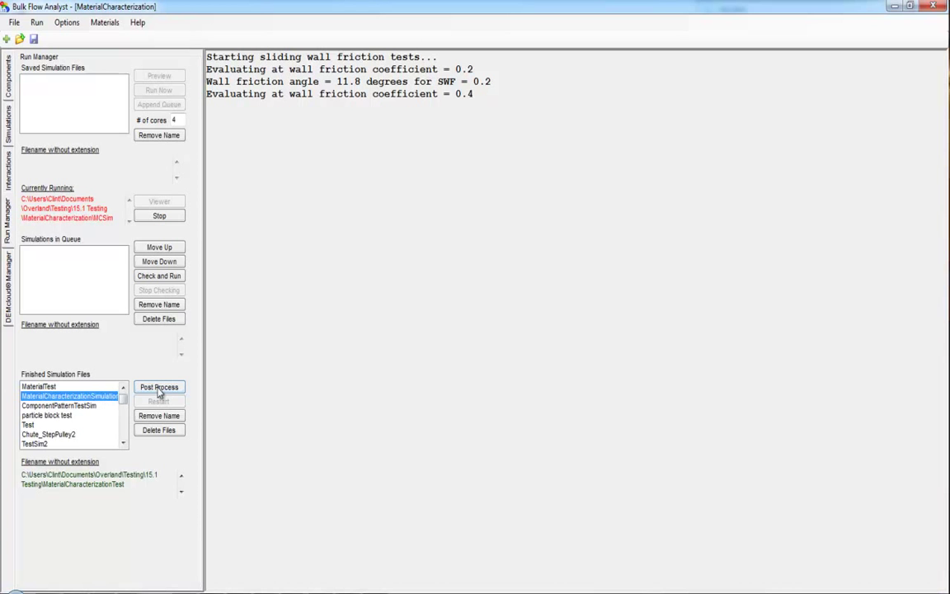
pyautogui.click(159, 388)
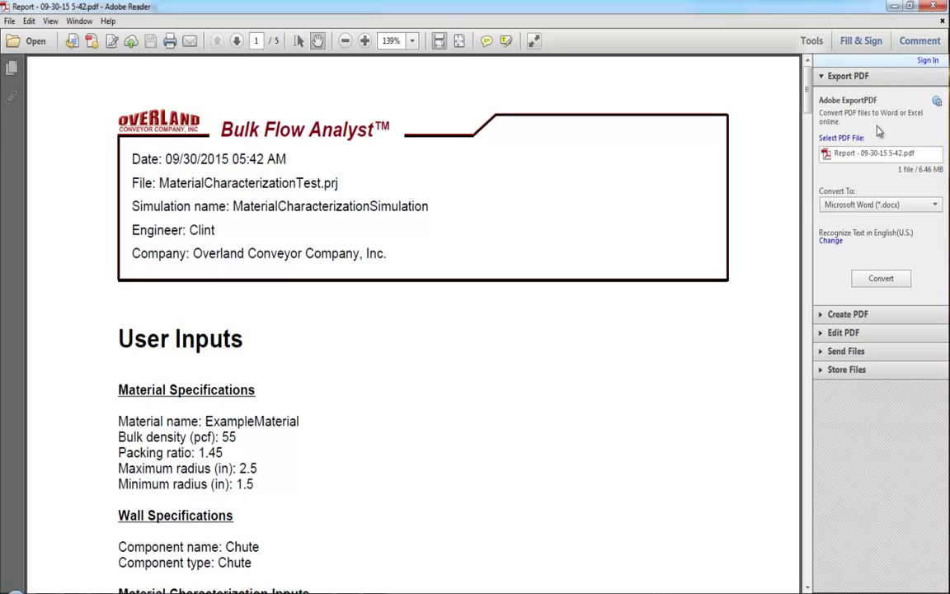
# Scroll the report past the 1.81 packing ratio to the Wall Friction results on page 2
pyautogui.moveTo(808, 93); pyautogui.dragTo(809, 111)
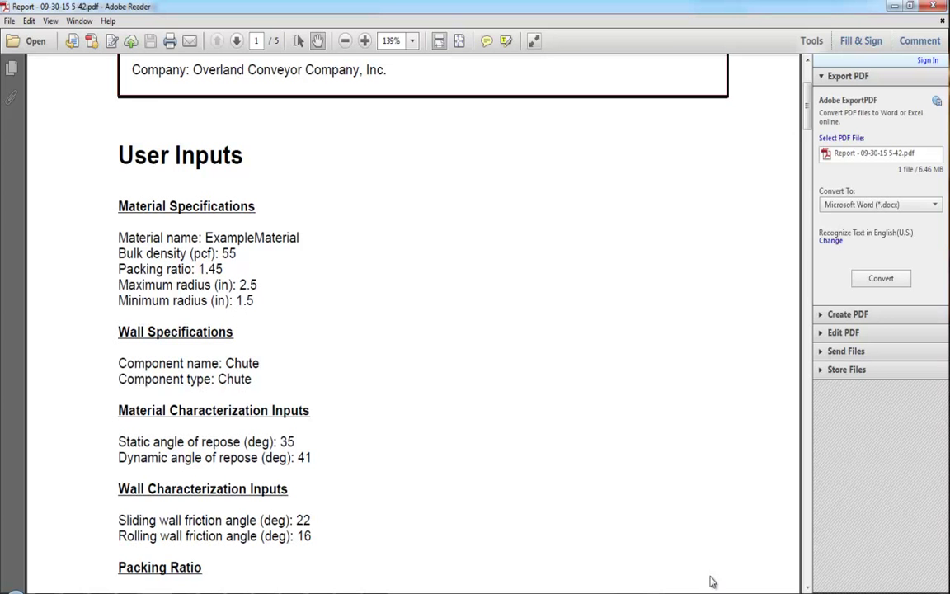
pyautogui.moveTo(811, 121); pyautogui.dragTo(812, 143)
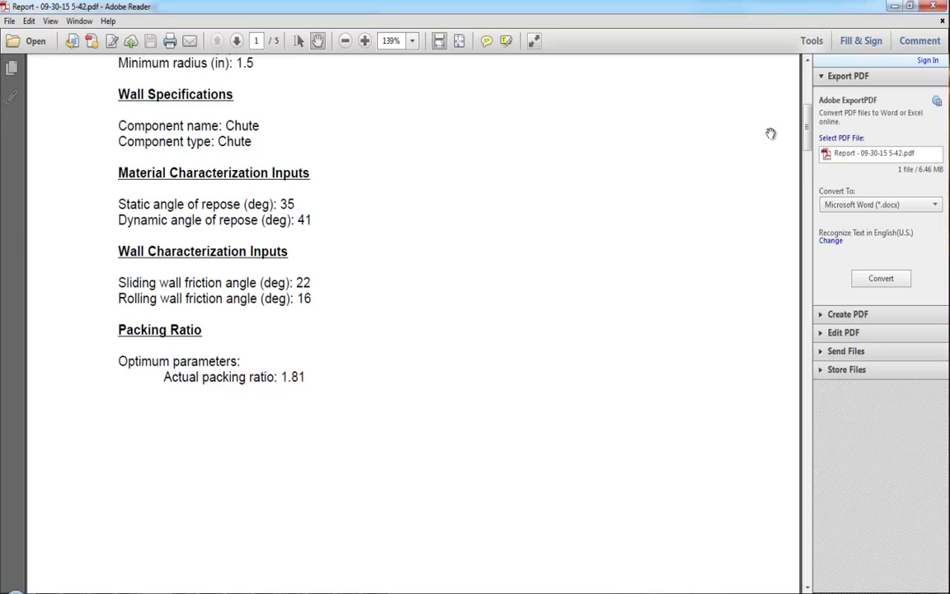
pyautogui.moveTo(808, 140); pyautogui.dragTo(804, 212)
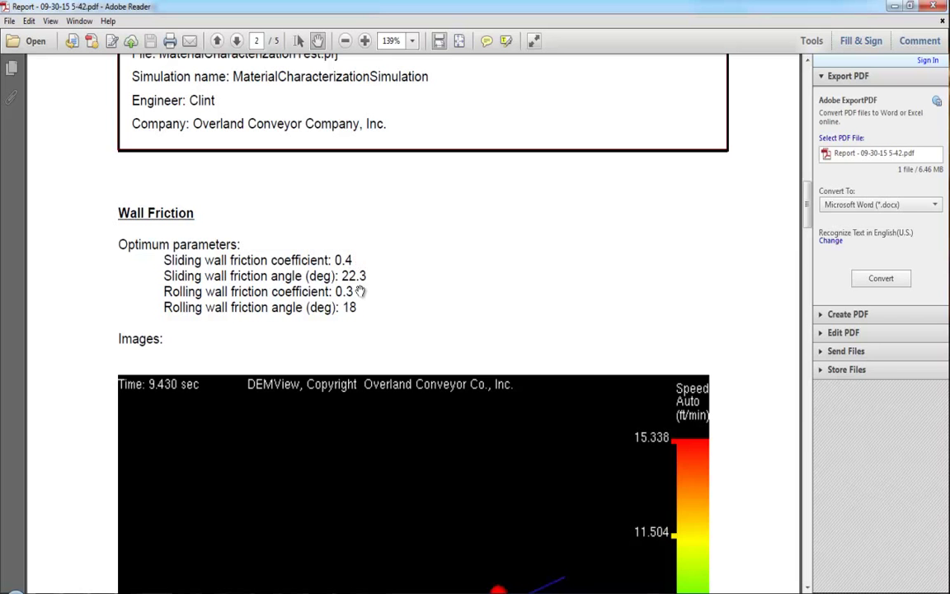
# Scroll through the wall friction and angle of repose results to the page-5 rotating drum image
pyautogui.scroll(-3, 811, 216)
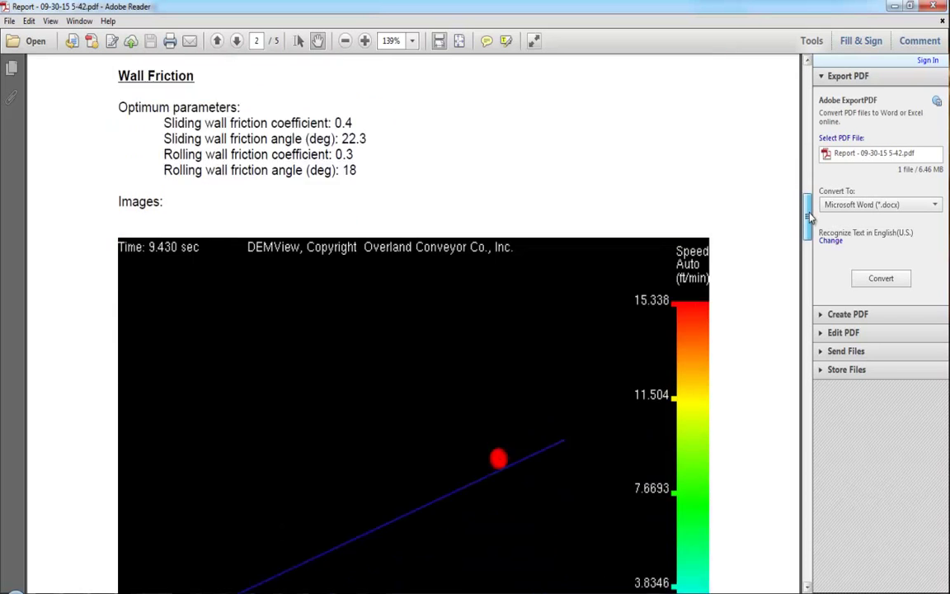
pyautogui.scroll(-3, 811, 217)
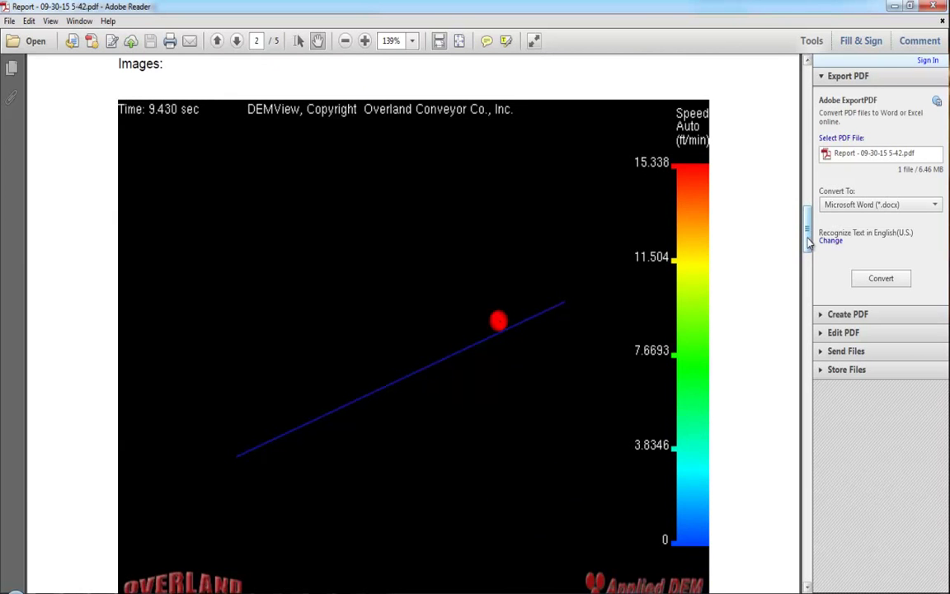
pyautogui.scroll(-2, 809, 250)
pyautogui.moveTo(808, 250); pyautogui.dragTo(801, 408)
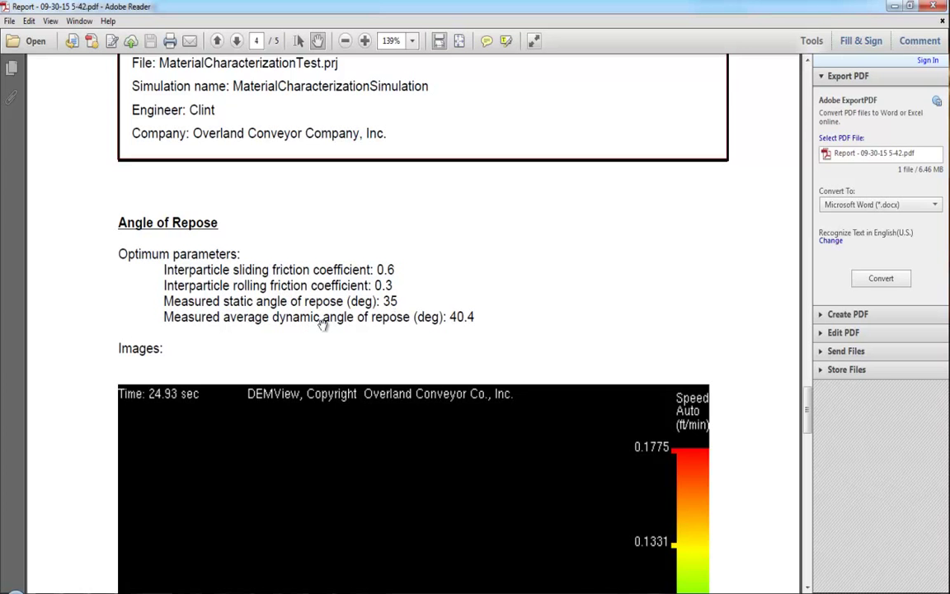
pyautogui.moveTo(809, 399); pyautogui.dragTo(818, 419)
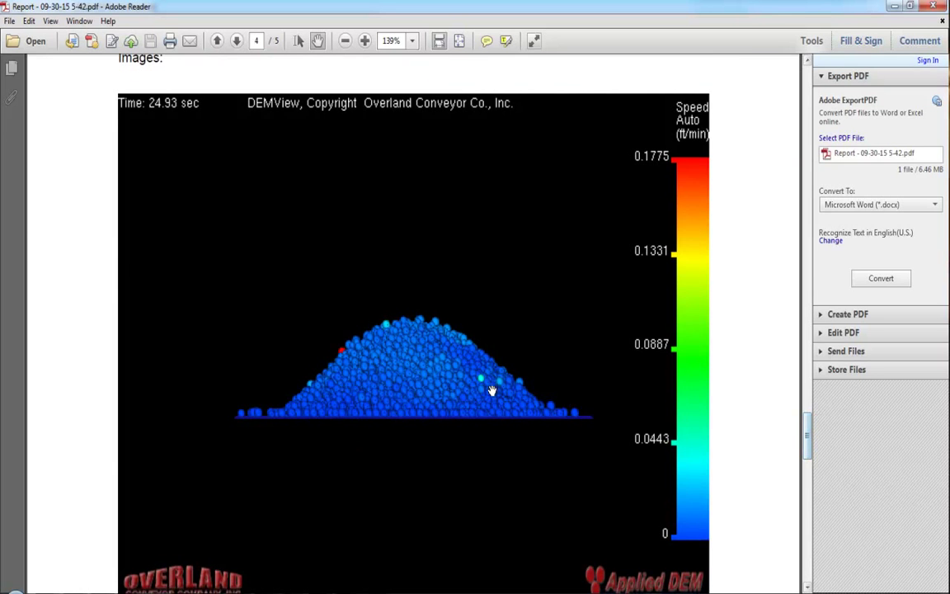
pyautogui.moveTo(808, 437); pyautogui.dragTo(815, 529)
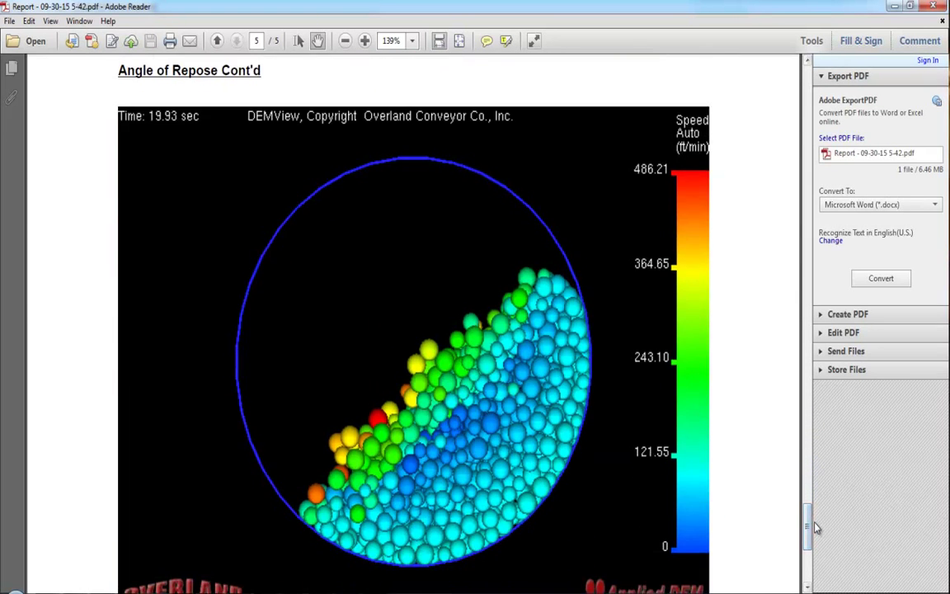